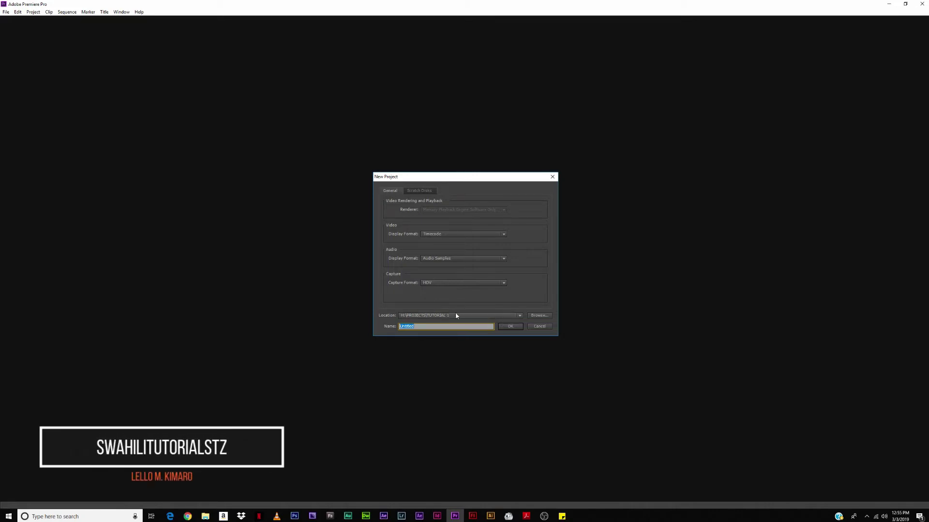
Create a new folder named KUTENGANISHA VIDEO NA AUDIO on the H: drive for the project
left_click(536, 317)
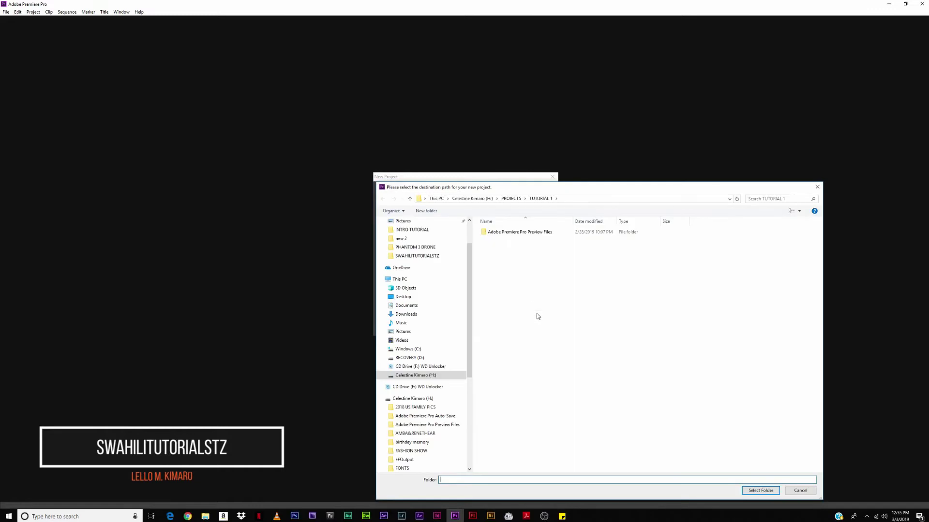
left_click_drag(510, 179, 436, 100)
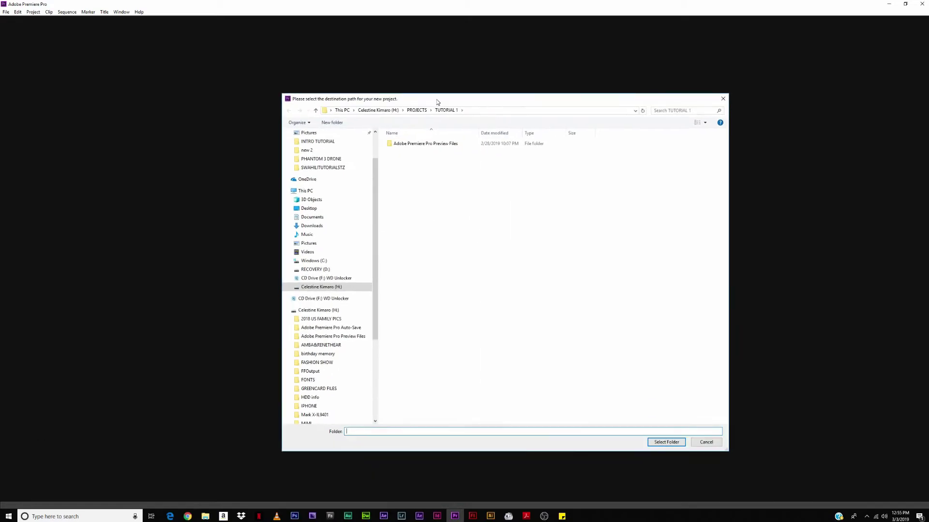
left_click(325, 312)
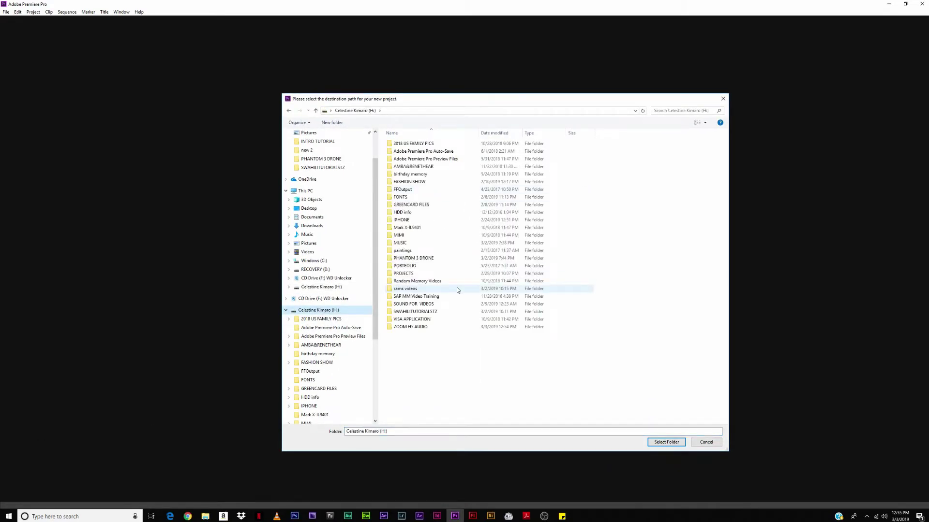
double_click(427, 274)
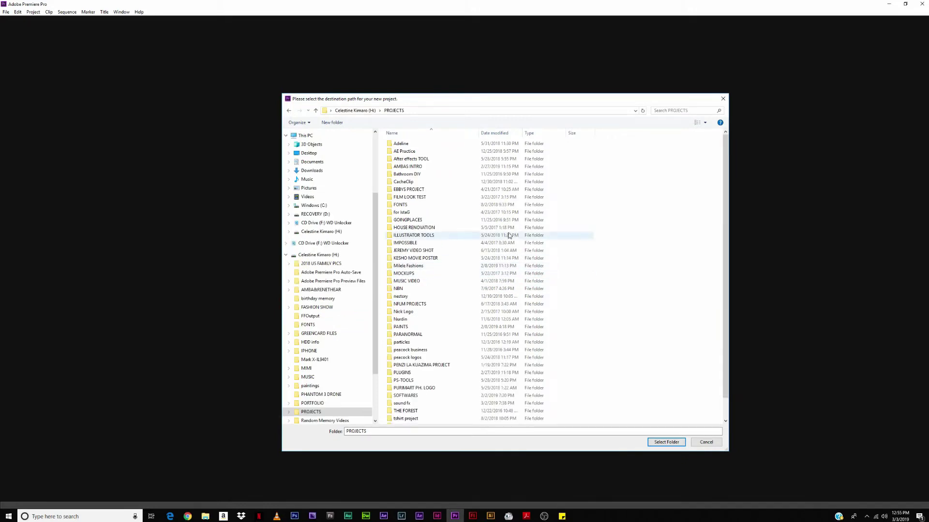
scroll(439, 286, "down", 1)
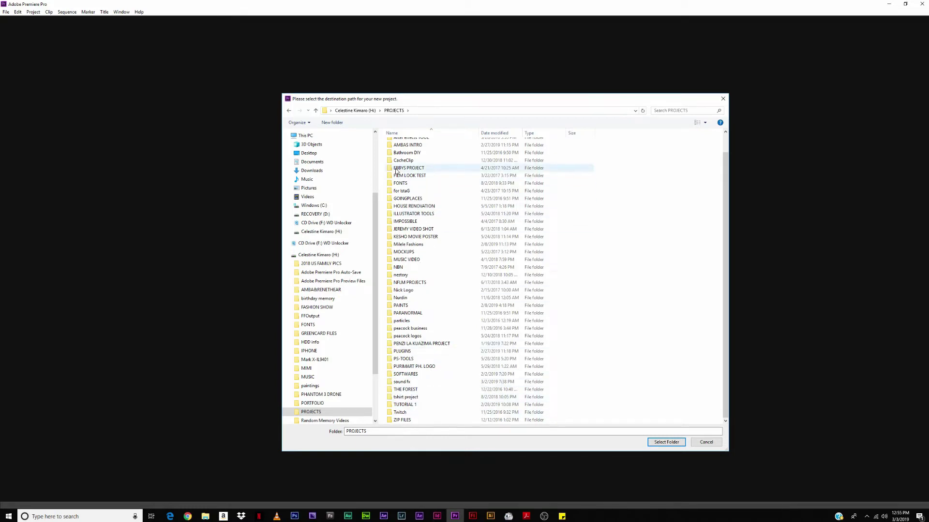
scroll(406, 167, "up", 1)
left_click(318, 254)
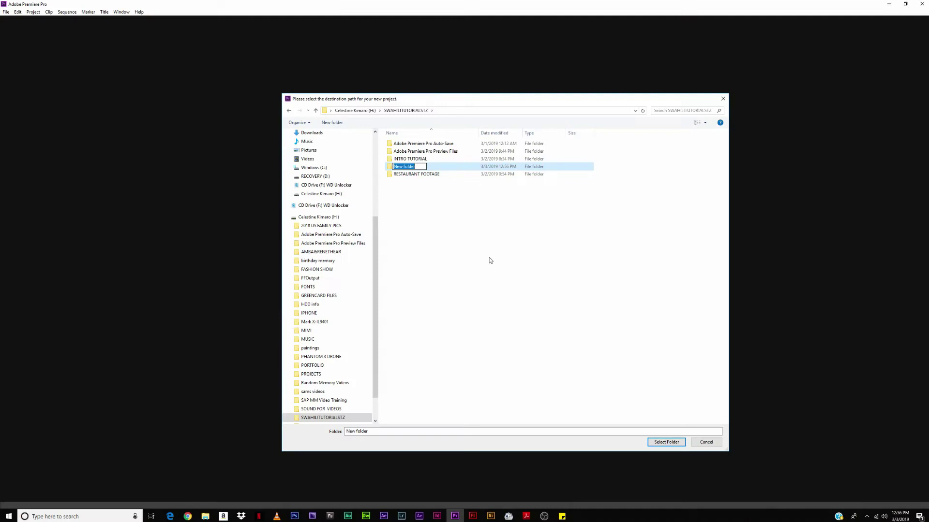
type("KUTENGANISHA VIDEO NA AUDIO")
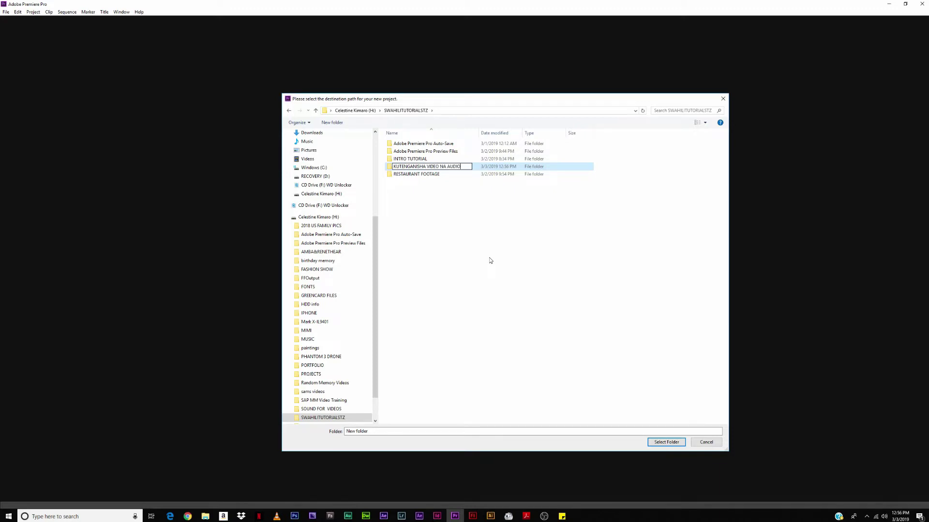
key("Return")
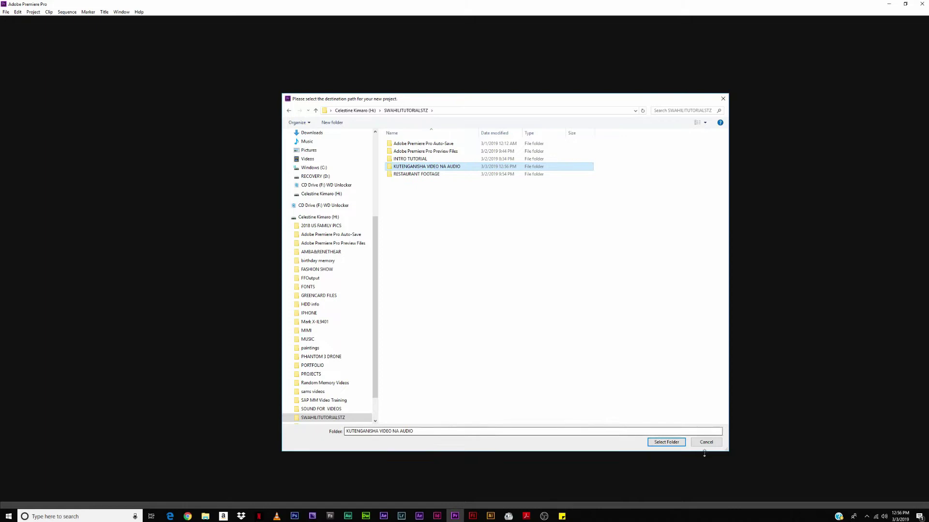
Use that folder as the location and create the project KUTENGANISHA VIDEO AND AUDIO
left_click(666, 442)
left_click(431, 328)
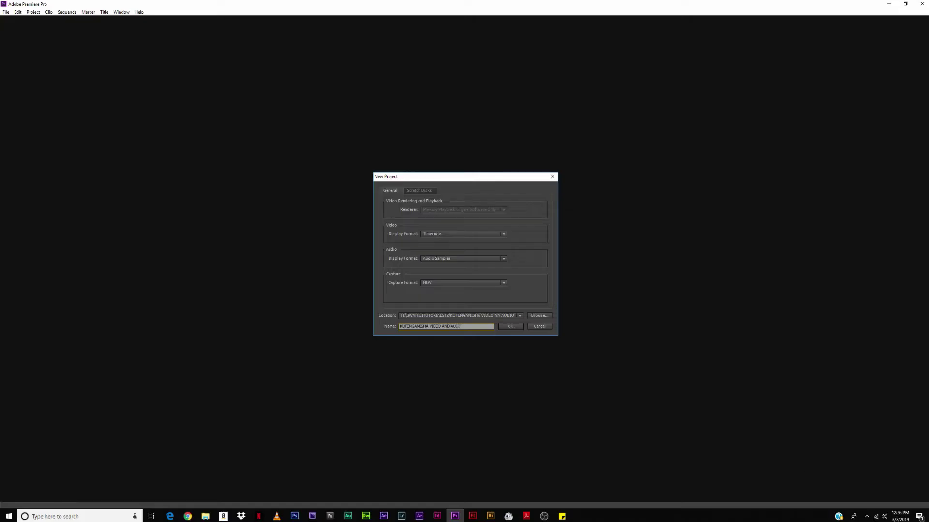
key("Return")
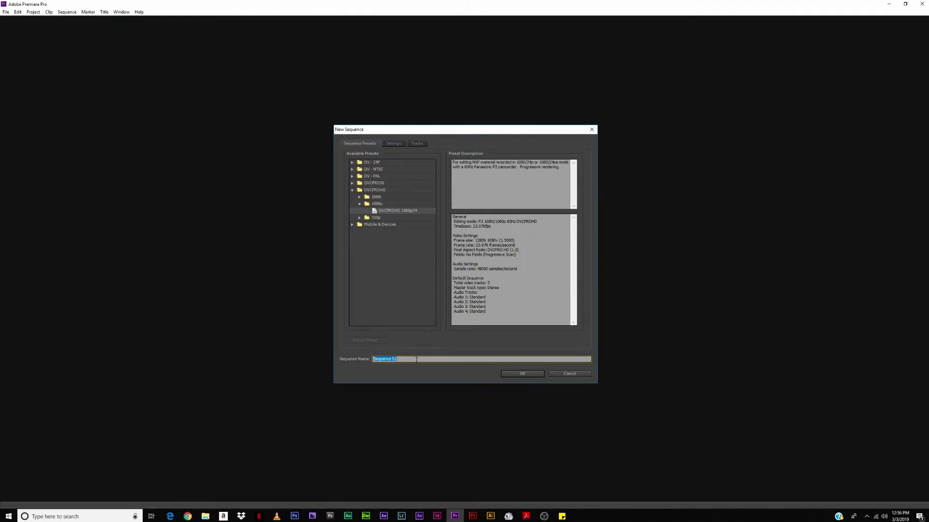
Name the DVCPROHD 1080p24 sequence TENGANISHA VIDEO NA AUDIO instead of Sequence 01 and create it
key("BackSpace")
key("BackSpace")
key("BackSpace")
key("BackSpace")
key("BackSpace")
key("BackSpace")
key("BackSpace")
key("BackSpace")
key("BackSpace")
key("BackSpace")
key("BackSpace")
key("BackSpace")
key("Return")
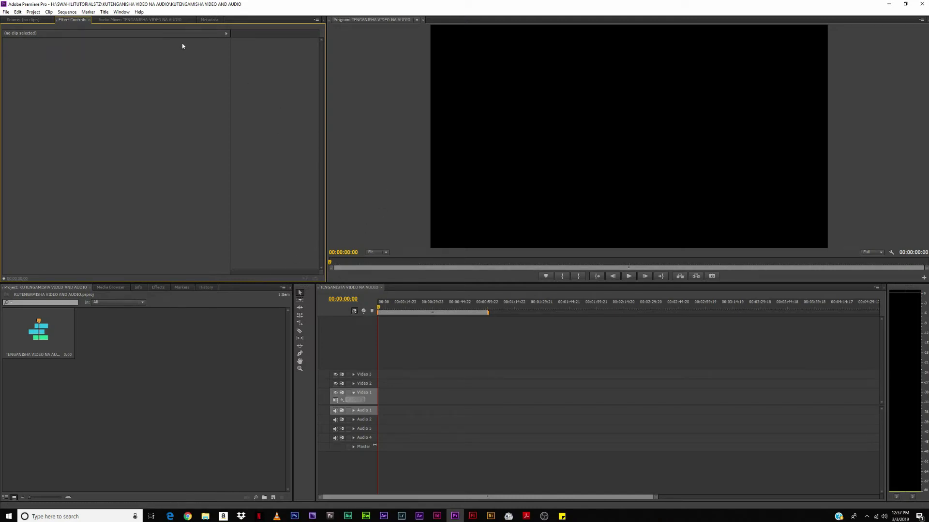
Reset the Editing workspace with Window > Workspace > Reset Current Workspace and confirm with Yes
left_click(121, 12)
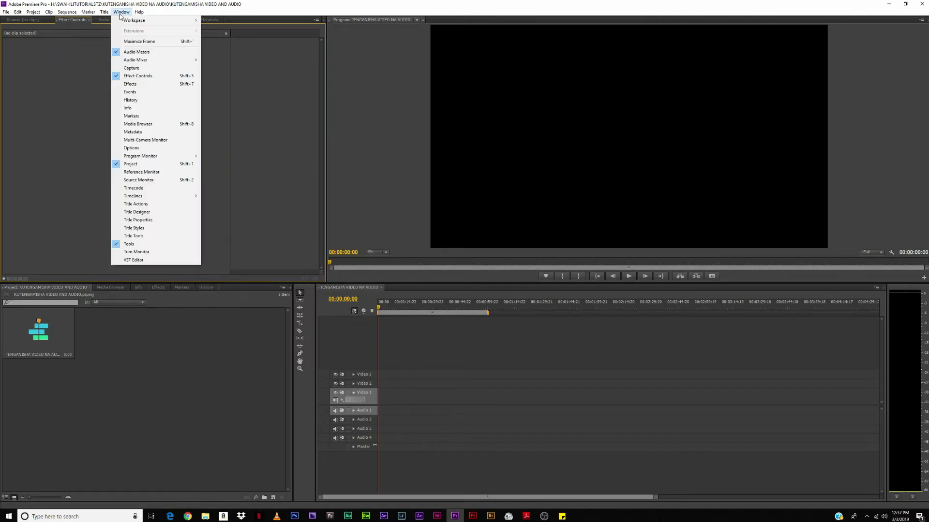
mouse_move(124, 21)
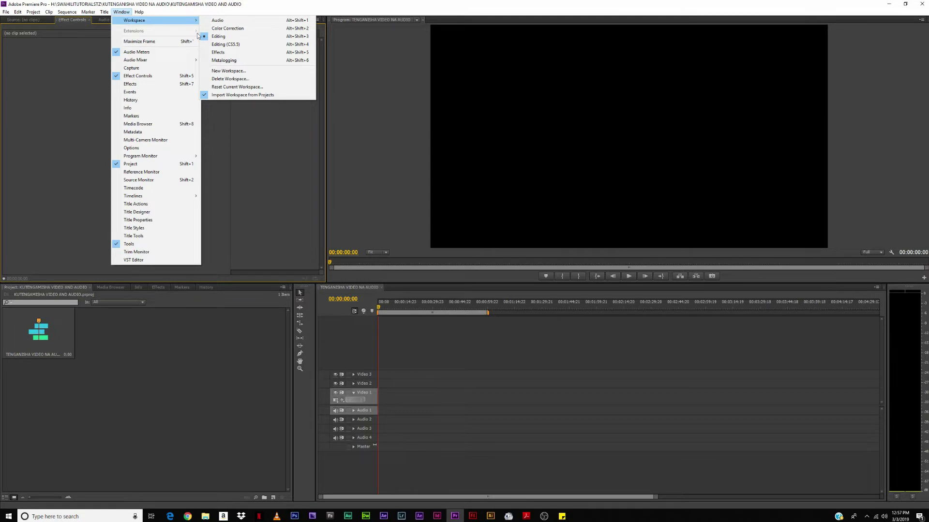
left_click(121, 12)
left_click(121, 12)
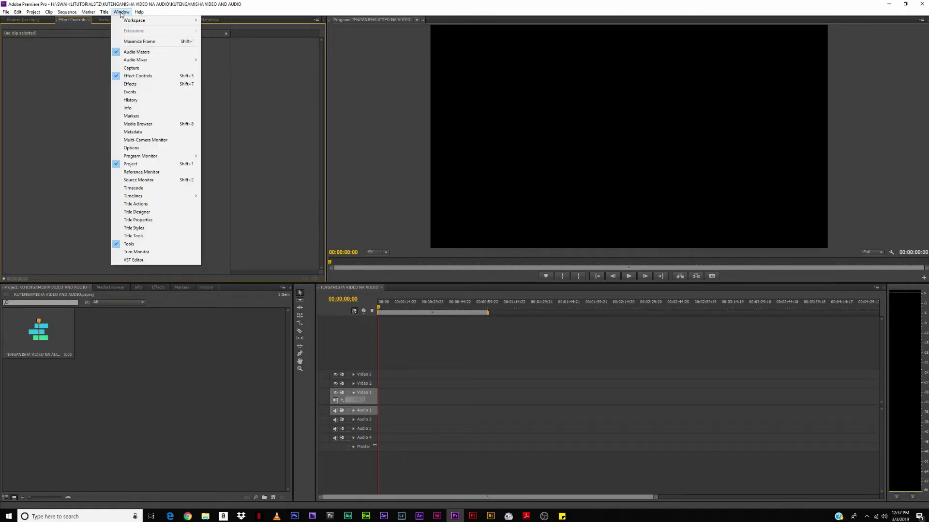
mouse_move(125, 22)
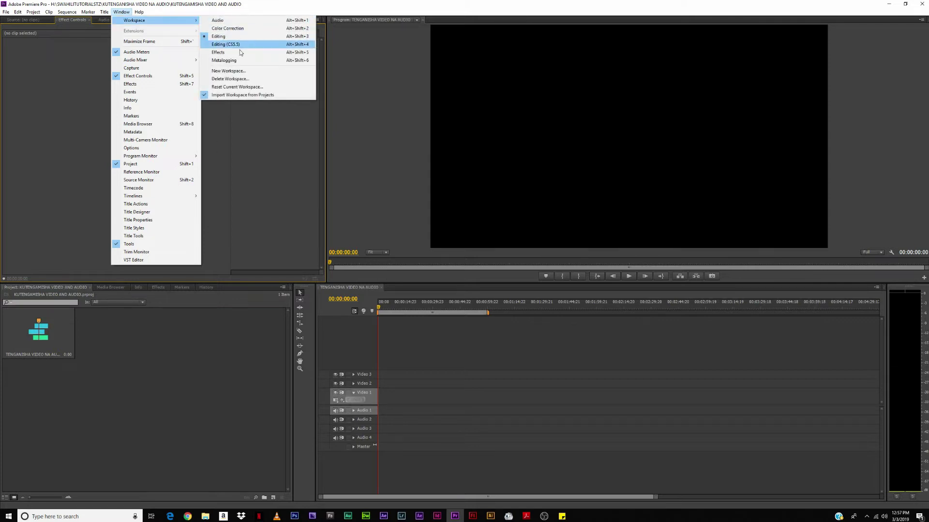
left_click(258, 89)
left_click(476, 265)
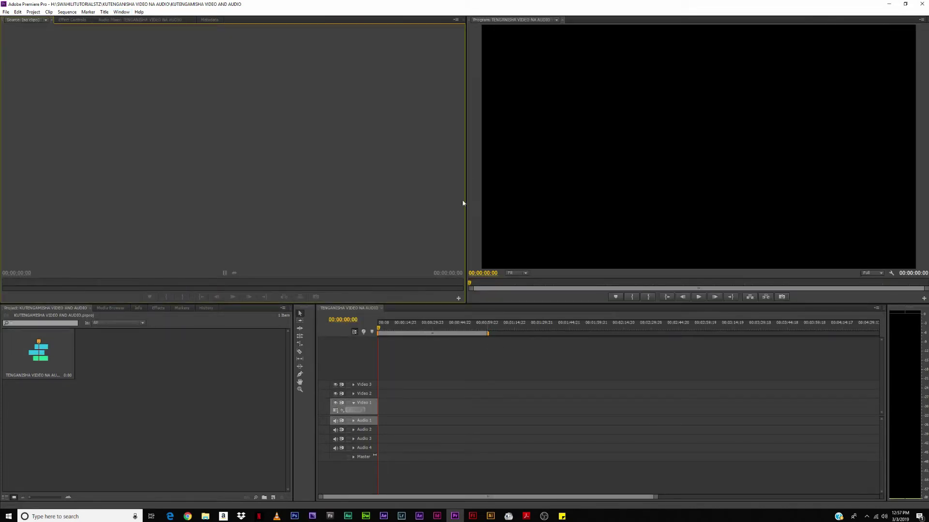
Widen the Program monitor over the Source monitor and enlarge the Project and Timeline panels
left_click_drag(466, 195, 390, 196)
mouse_move(298, 305)
left_mouse_down()
mouse_move(291, 267)
mouse_move(291, 294)
left_mouse_up()
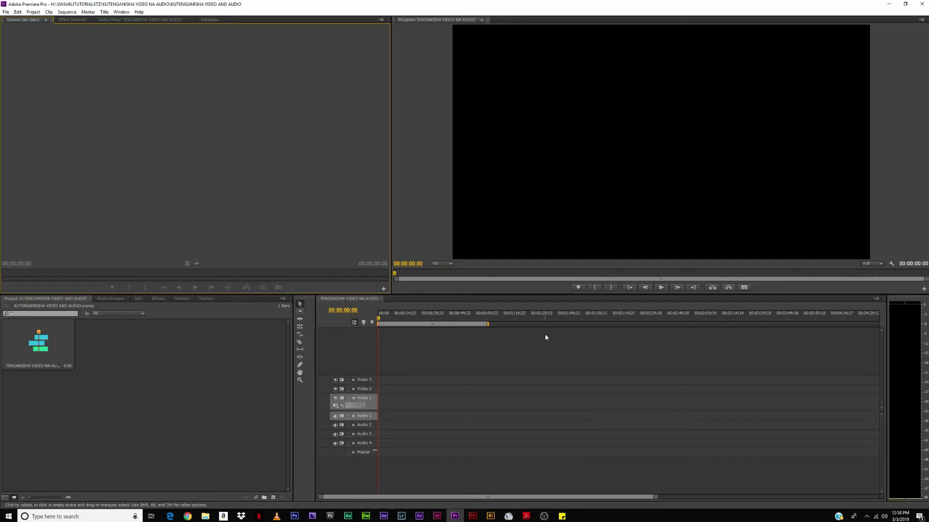
Import IMG_1571.MOV via File > Import and open it in the Source monitor
left_click(6, 12)
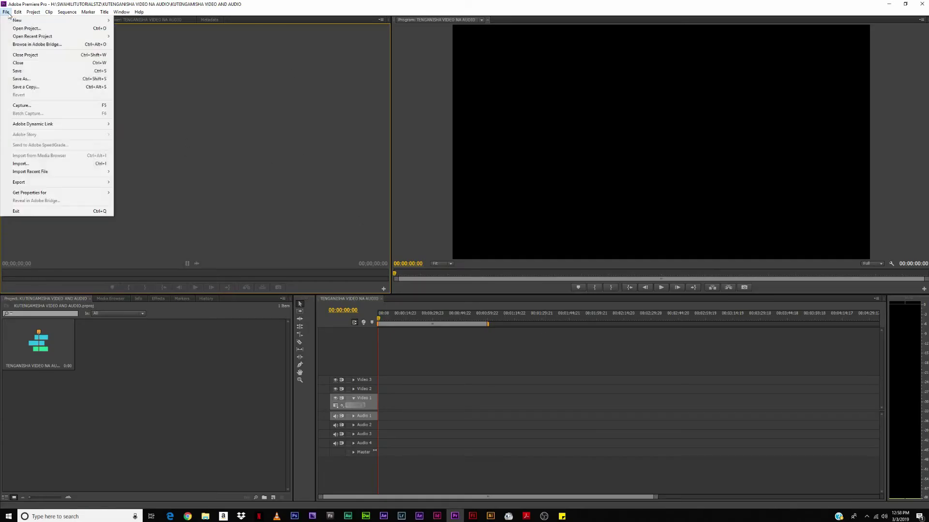
left_click(36, 166)
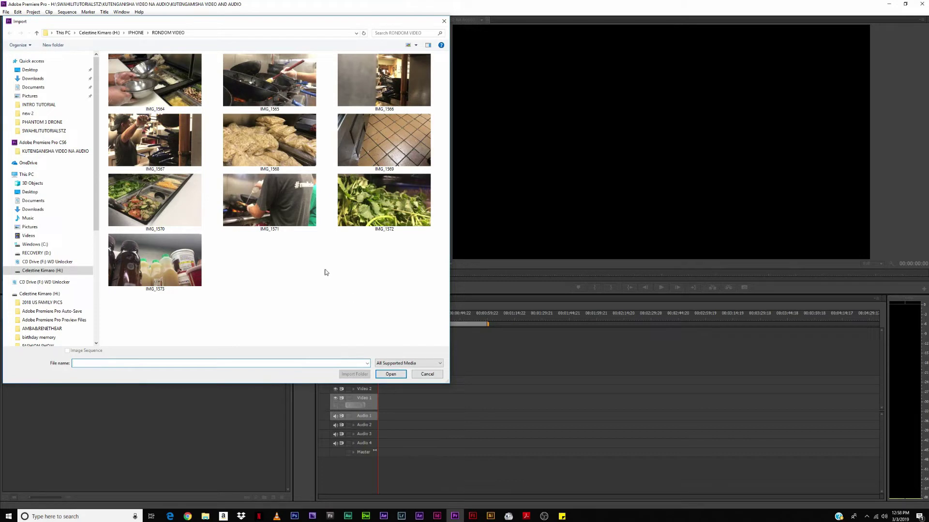
left_click(281, 205)
left_click(401, 377)
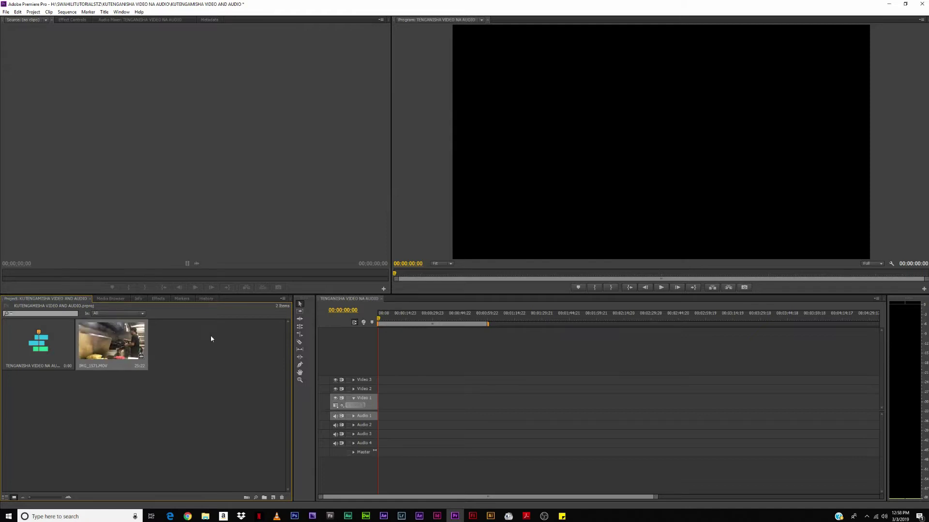
double_click(127, 343)
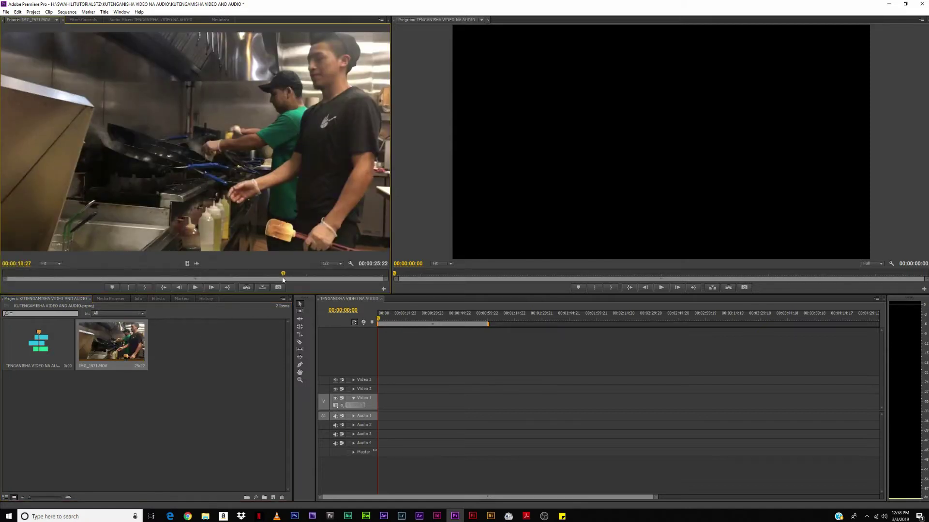
Mark IMG_1571.MOV from 00:00:04:57 to 00:00:07:42 and drag it onto Video 1
left_click_drag(277, 276, 213, 275)
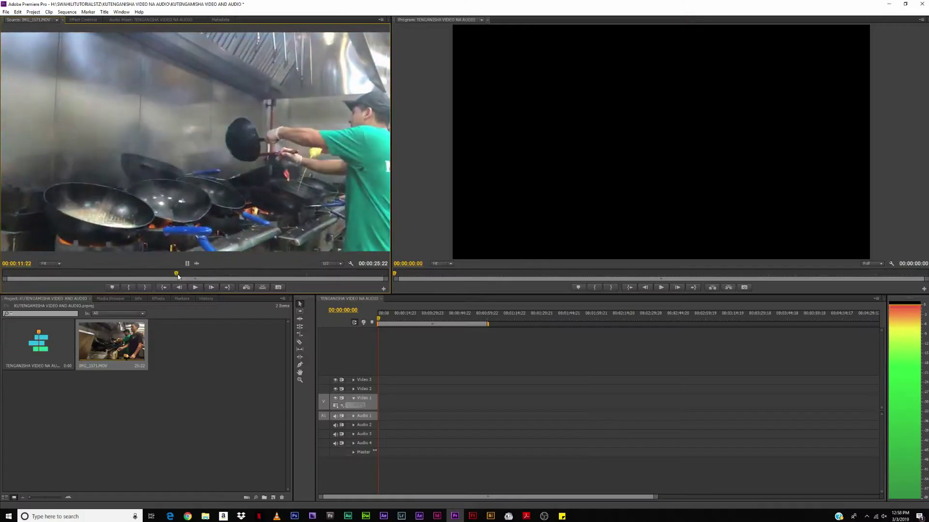
left_click_drag(176, 280, 77, 295)
left_click(128, 287)
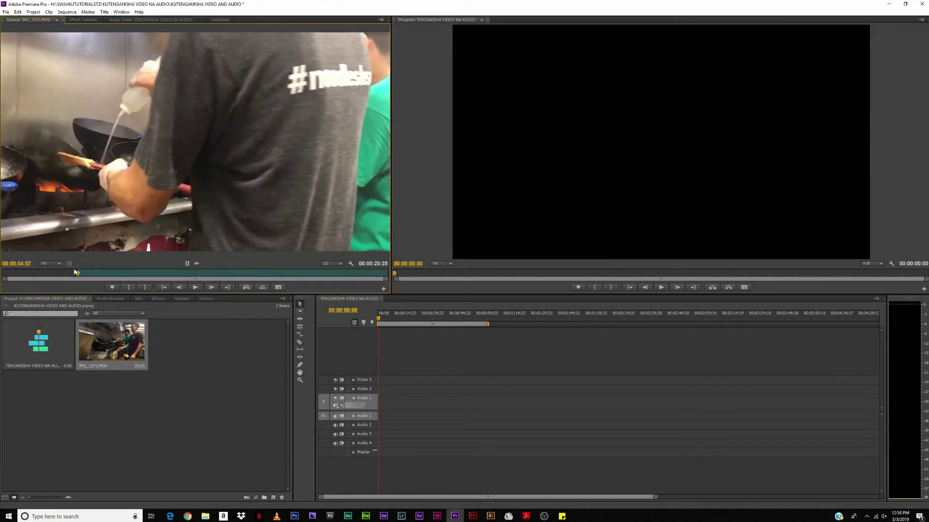
left_click_drag(80, 278, 127, 278)
left_click(145, 288)
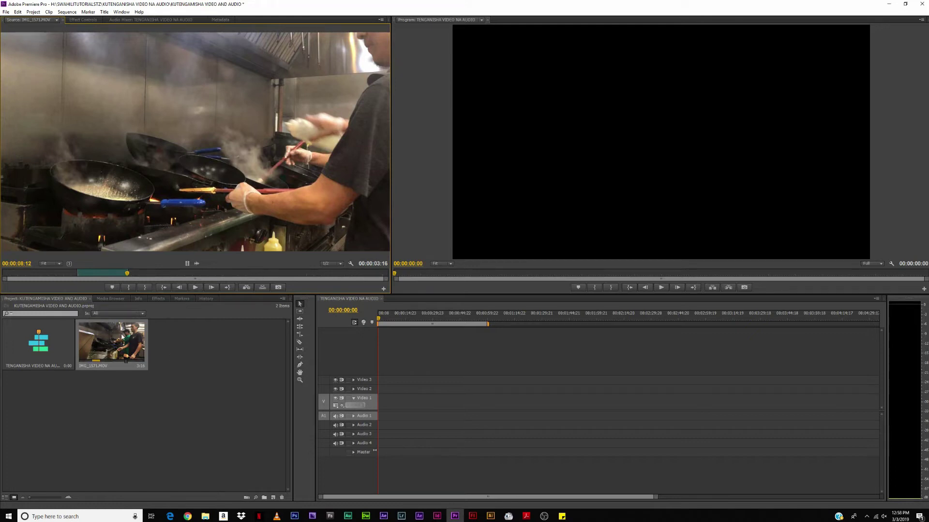
left_click_drag(403, 400, 382, 402)
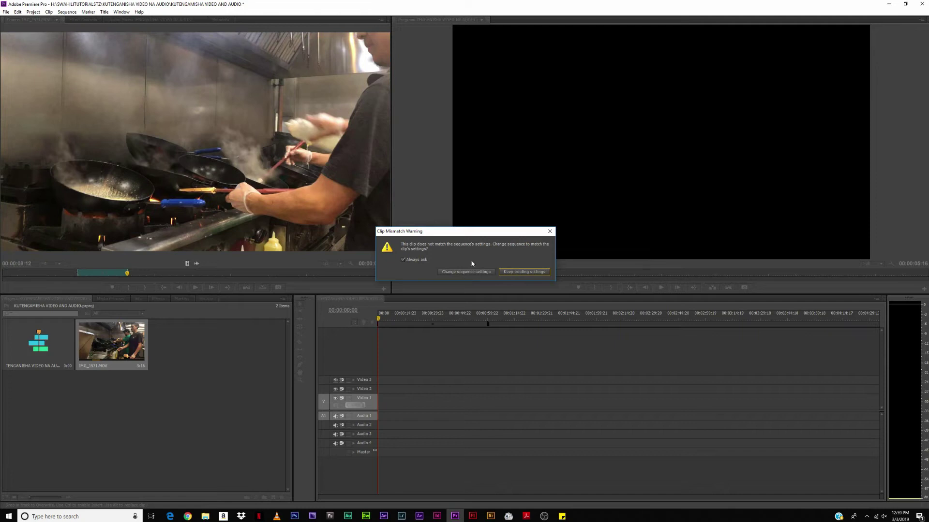
Choose Change sequence settings in the Clip Mismatch Warning to match IMG_1571.MOV
left_click(464, 272)
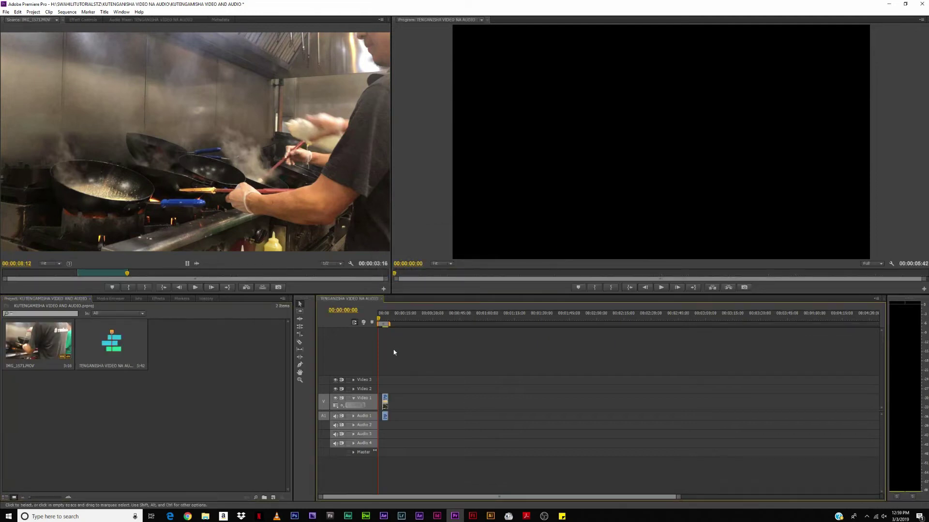
Slide the IMG_1571.MOV clip to 00:00 on the timeline and play it back to preview
left_click_drag(677, 498, 497, 498)
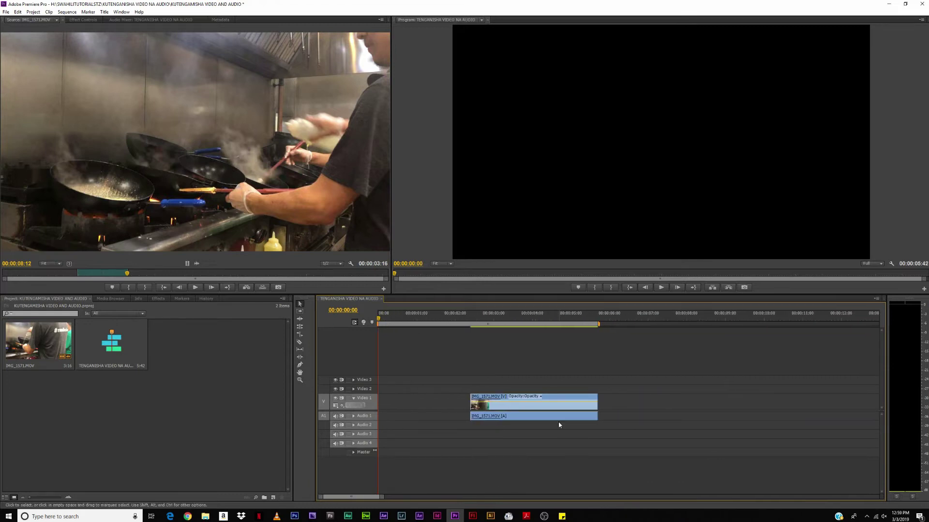
left_click_drag(562, 403, 471, 403)
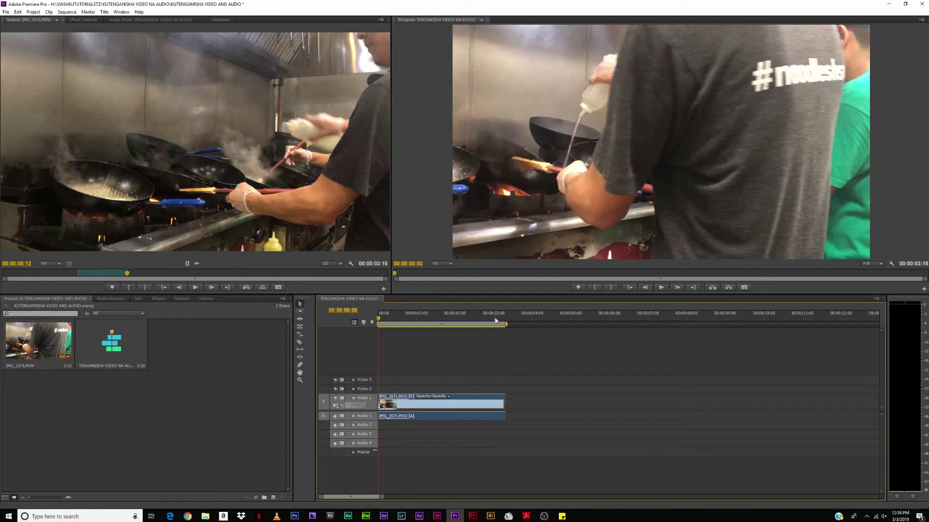
left_click_drag(382, 319, 405, 320)
key("space")
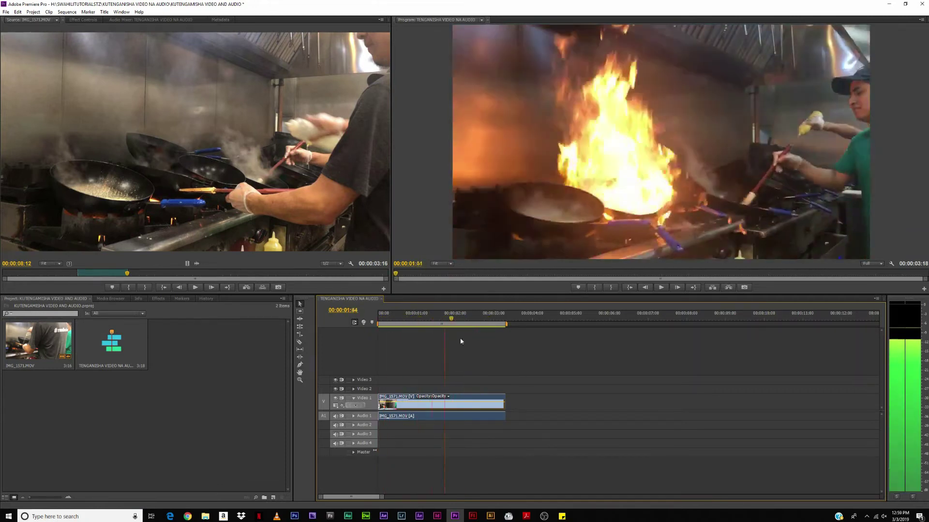
left_click_drag(455, 319, 473, 319)
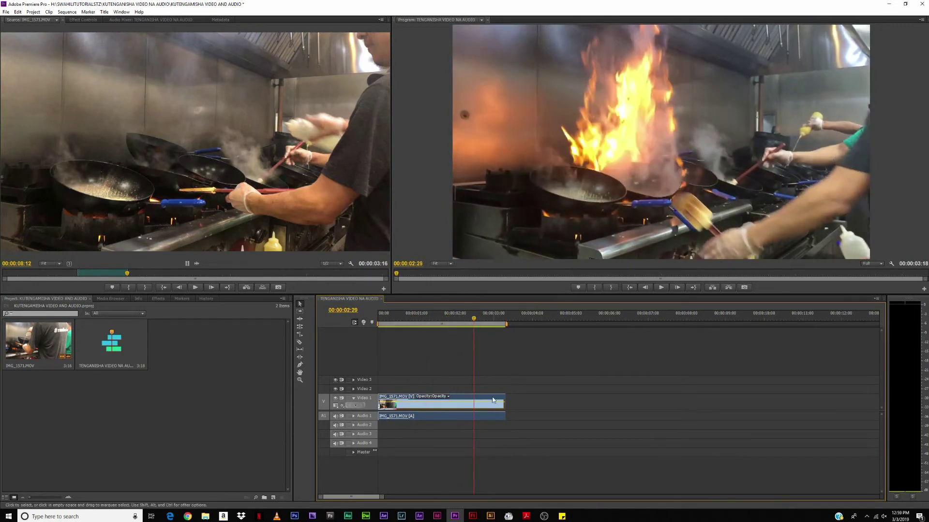
mouse_move(386, 496)
left_mouse_down()
mouse_move(358, 500)
mouse_move(371, 503)
left_mouse_up()
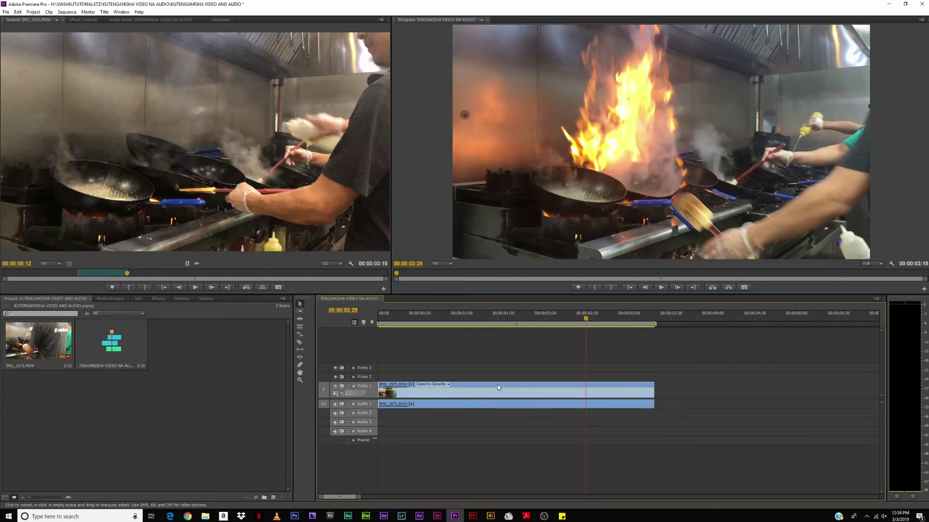
left_click(322, 428)
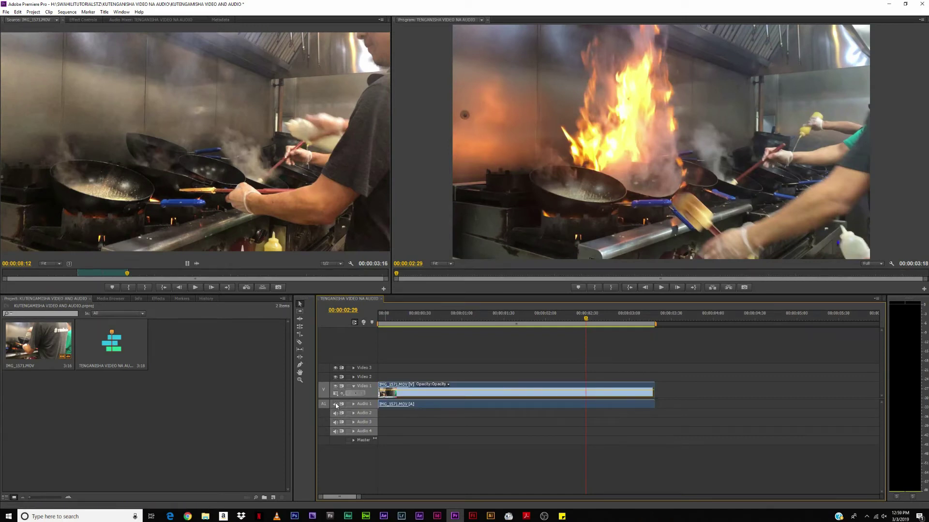
left_click(335, 387)
left_click(335, 387)
left_click(336, 387)
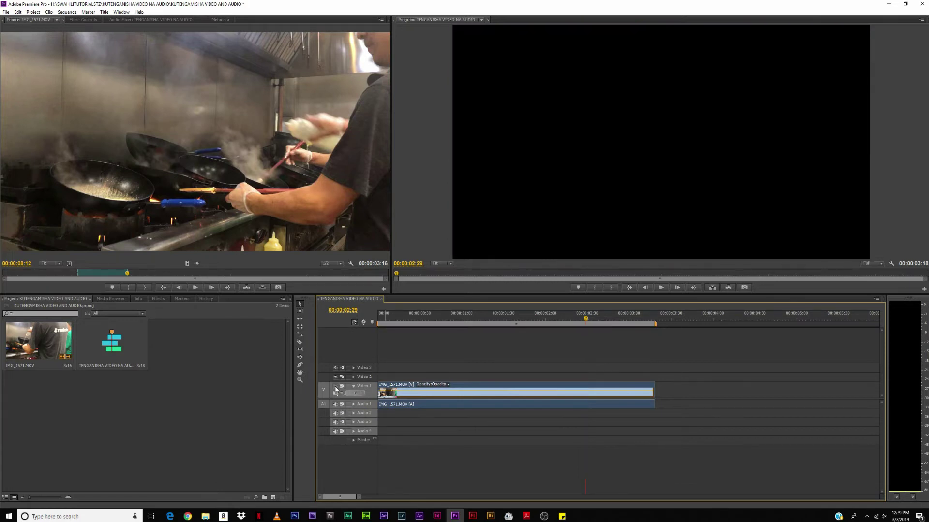
left_click(336, 387)
left_click(335, 387)
left_click(336, 387)
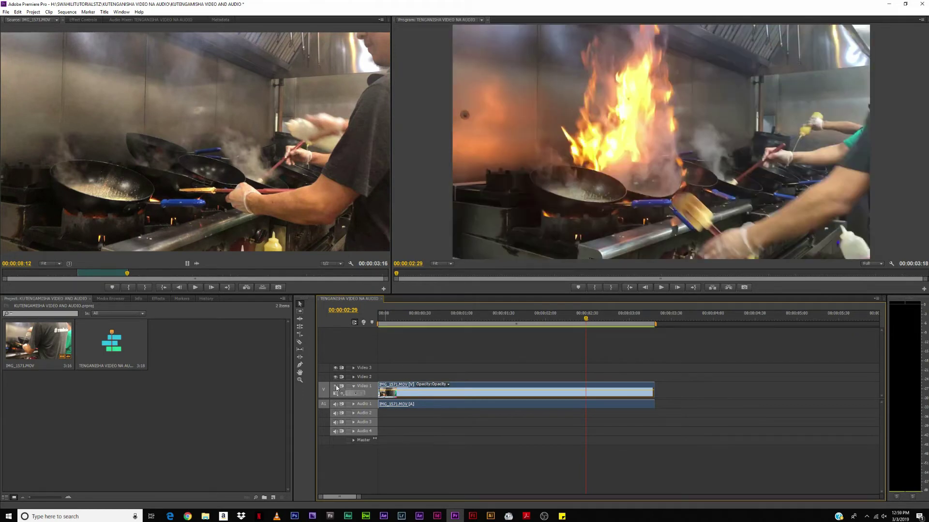
left_click(336, 387)
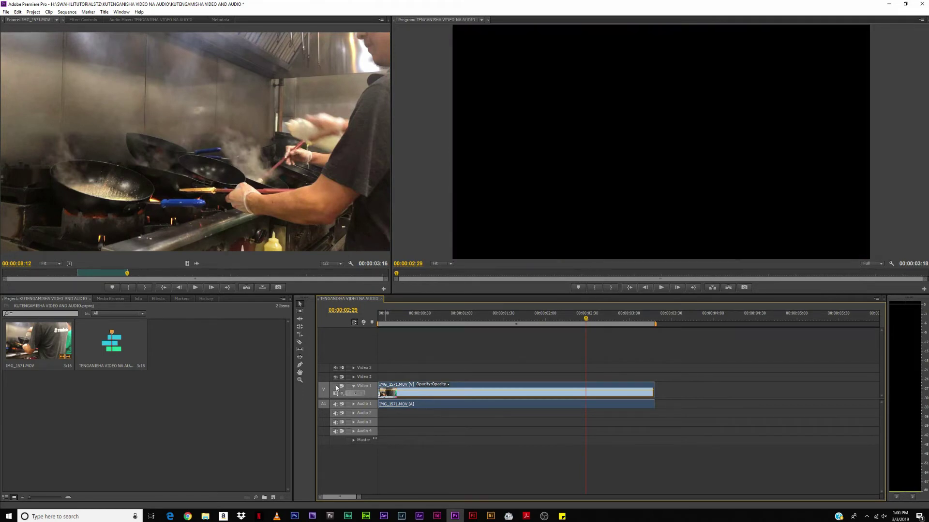
left_click(335, 387)
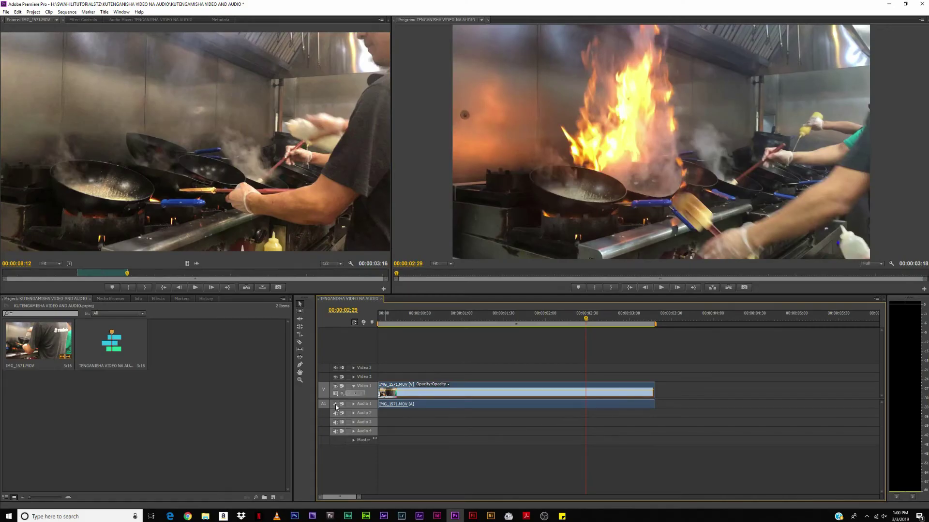
left_click_drag(506, 323, 512, 355)
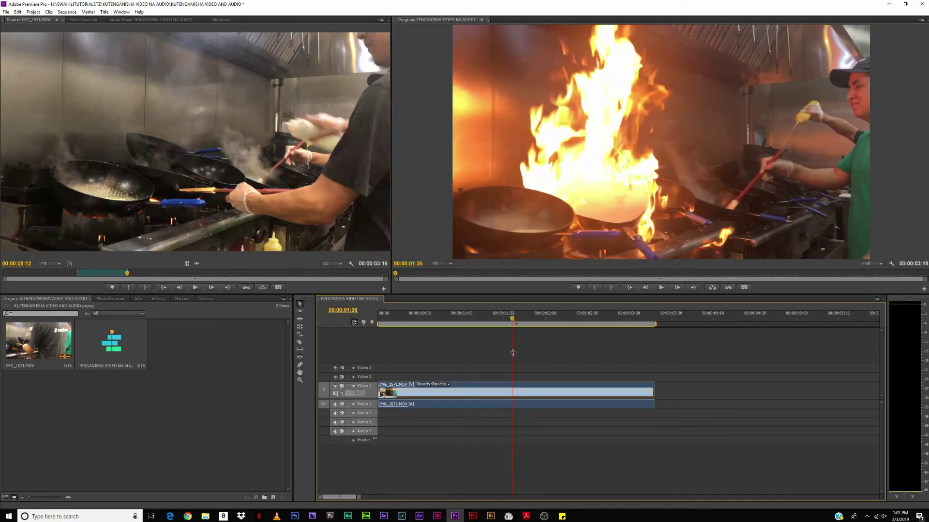
left_click_drag(513, 327, 434, 325)
key("space")
left_click(591, 384)
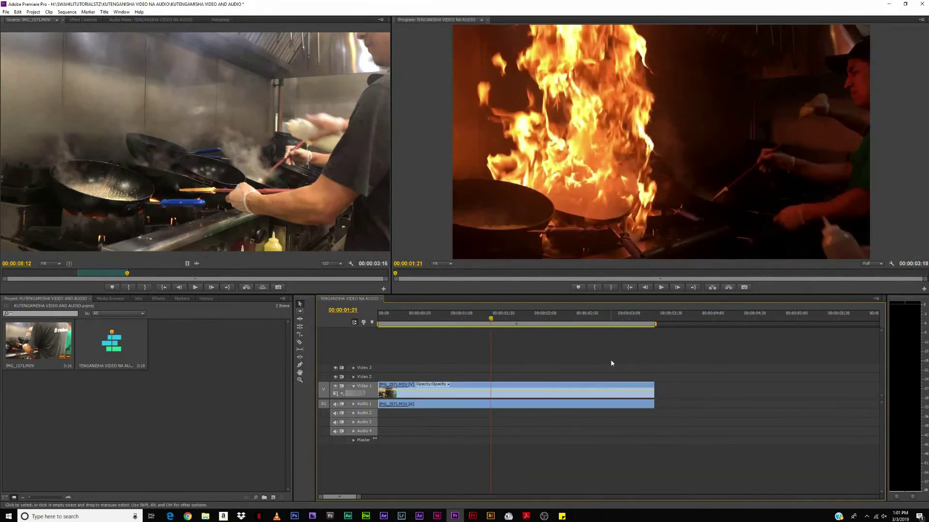
left_click(587, 388, "alt")
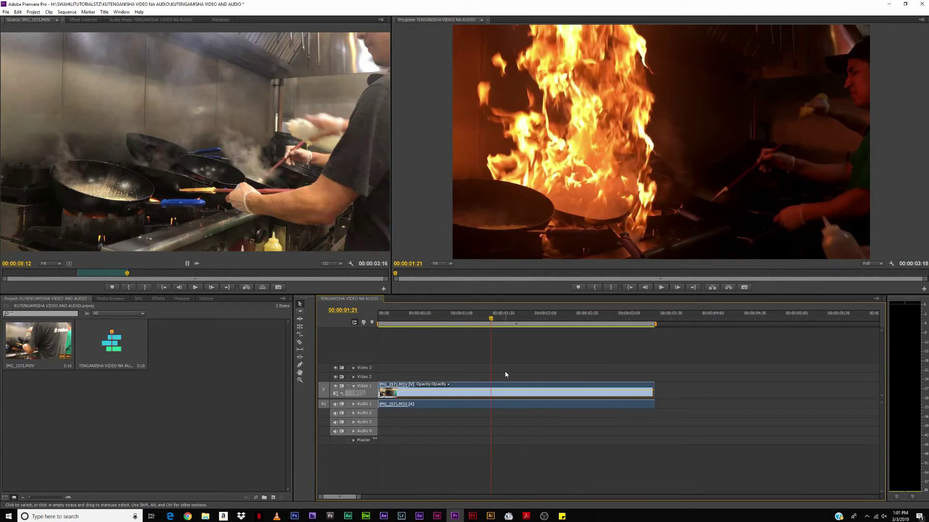
left_click(506, 387)
left_click(406, 336)
Unlink the audio from the IMG_1571.MOV video clip on Video 1
left_click(628, 390)
left_click(624, 387)
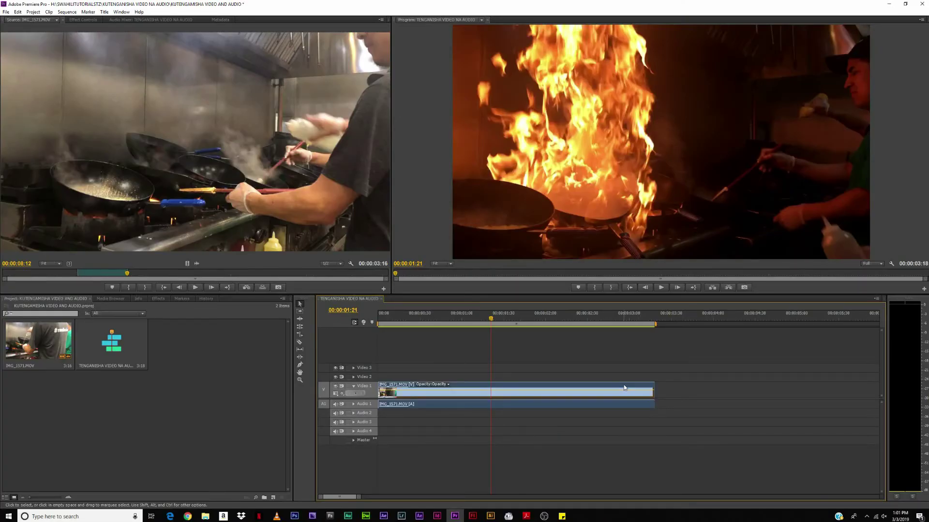
right_click(516, 385)
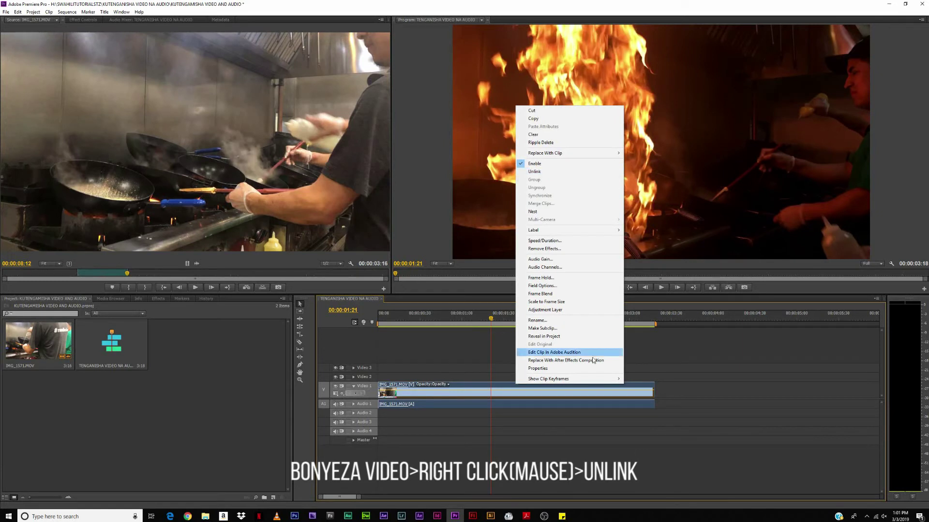
left_click(549, 172)
left_click(577, 385)
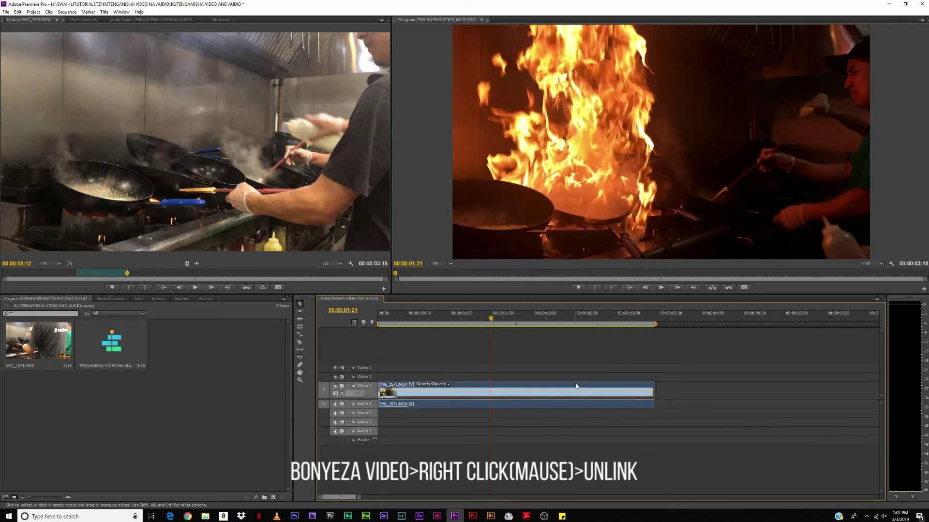
right_click(576, 386)
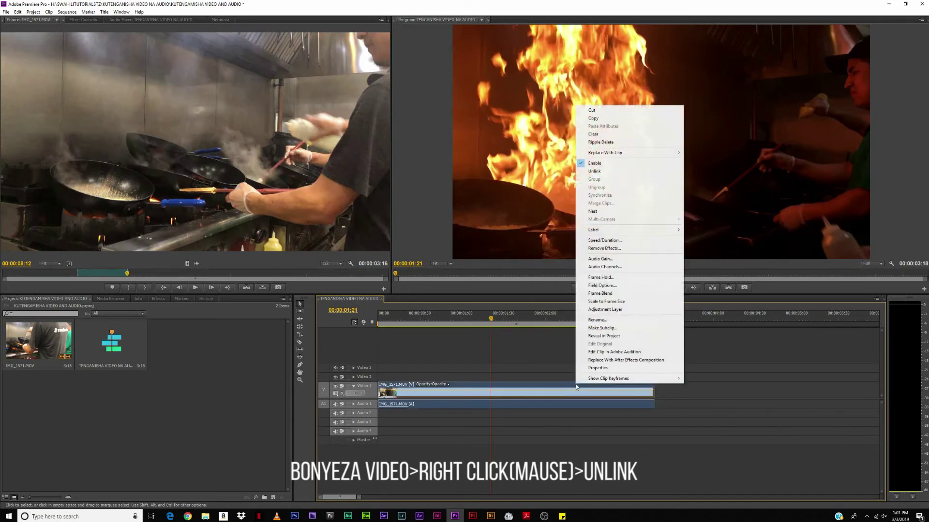
left_click(603, 174)
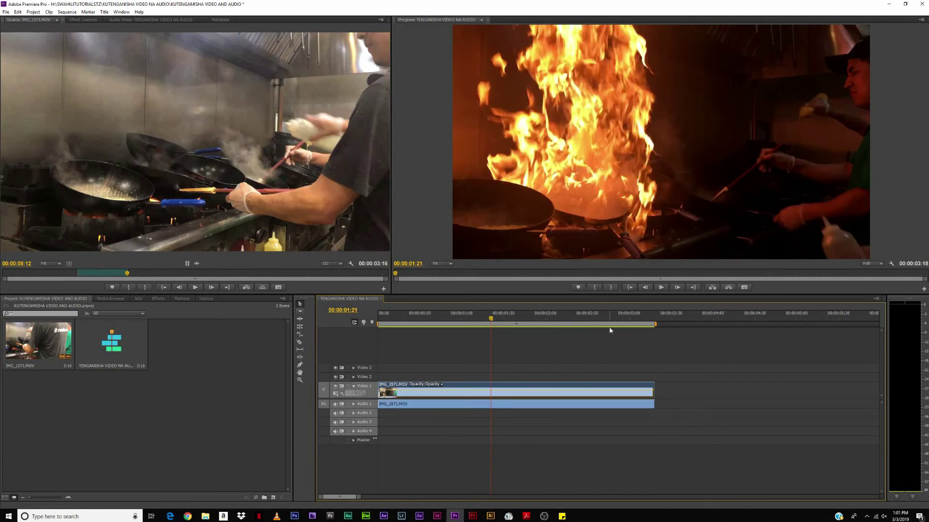
Select the video and audio clips alternately to confirm they now select independently
left_click(580, 386)
left_click(583, 403)
left_click(584, 386)
left_click(584, 403)
left_click(587, 383)
left_click(587, 385)
left_click(587, 404)
left_click(587, 386)
left_click(589, 402)
left_click(591, 386)
left_click(589, 402)
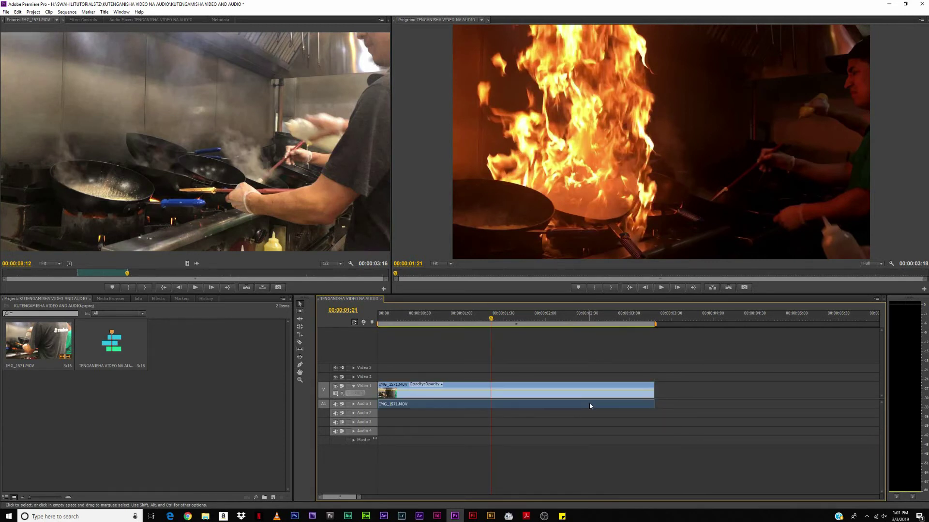
left_click(573, 387)
left_click(575, 387)
Delete the IMG_1571.MOV audio from Audio 1 and play back the silent video-only sequence
left_click(542, 406)
key("Delete")
left_click_drag(491, 317, 446, 408)
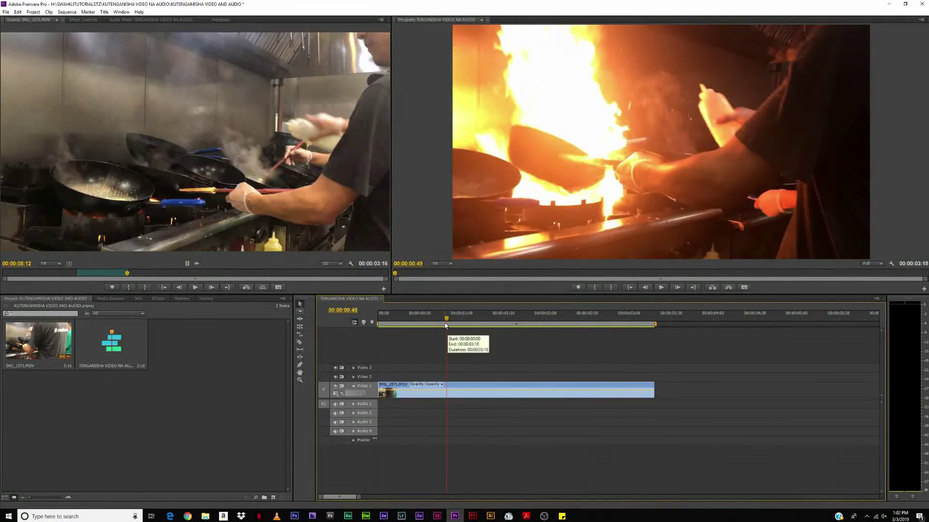
key("space")
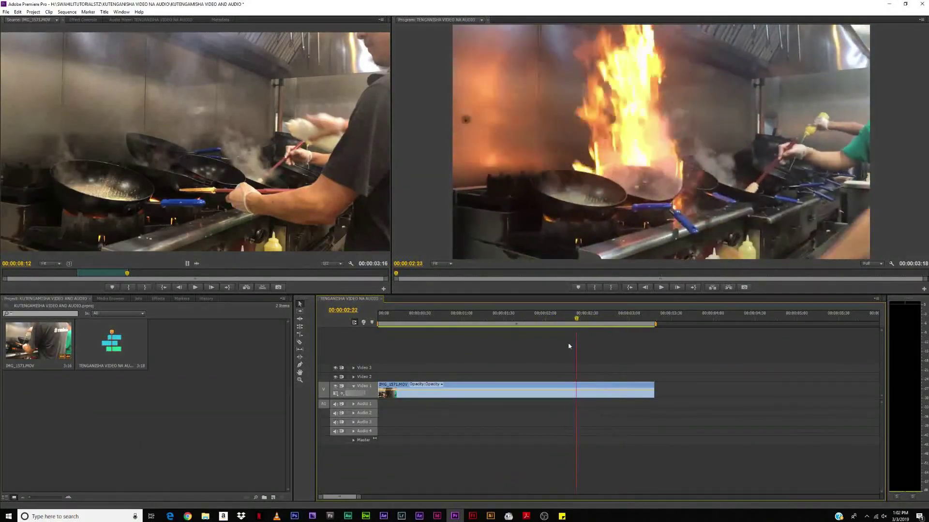
left_click_drag(521, 359, 475, 400)
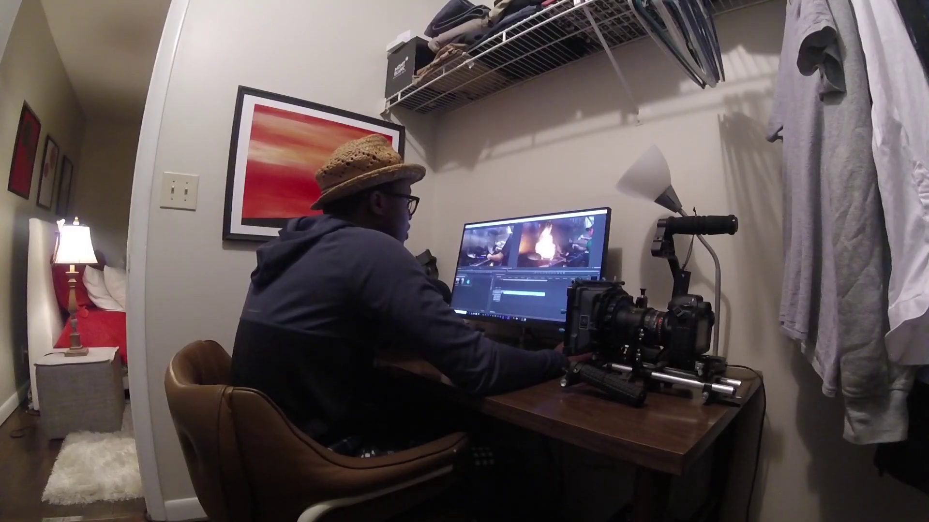